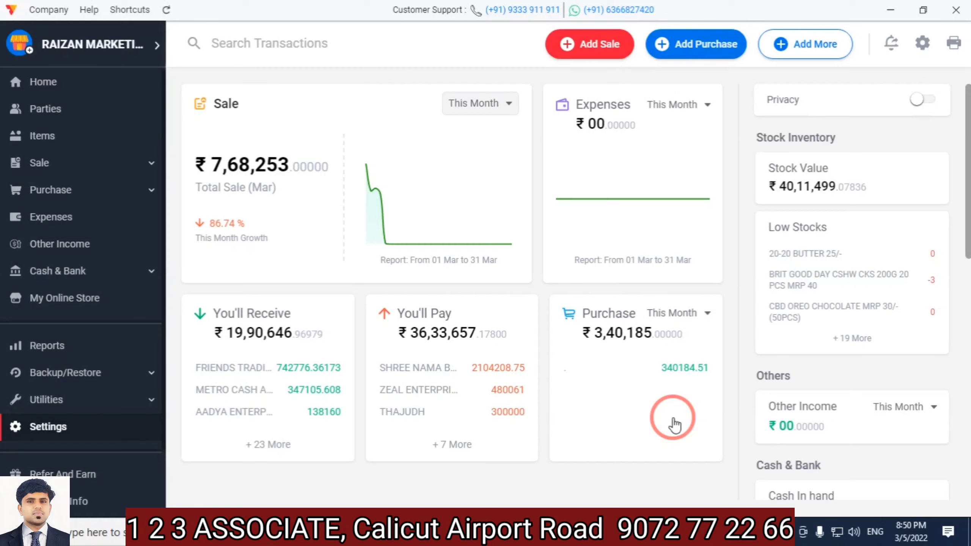
# Step: Enable TCS in the company's Taxes & GST settings
pyautogui.click(49, 428)
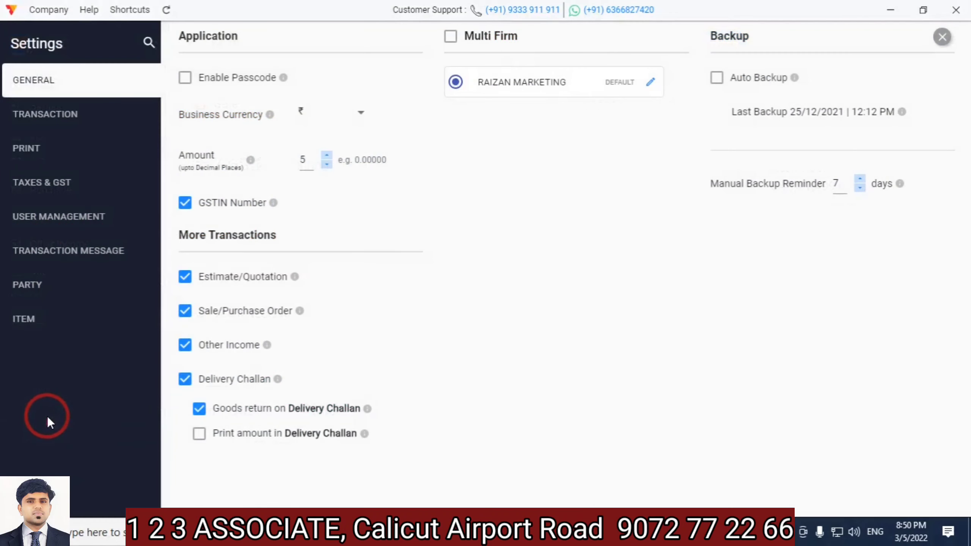
pyautogui.click(45, 187)
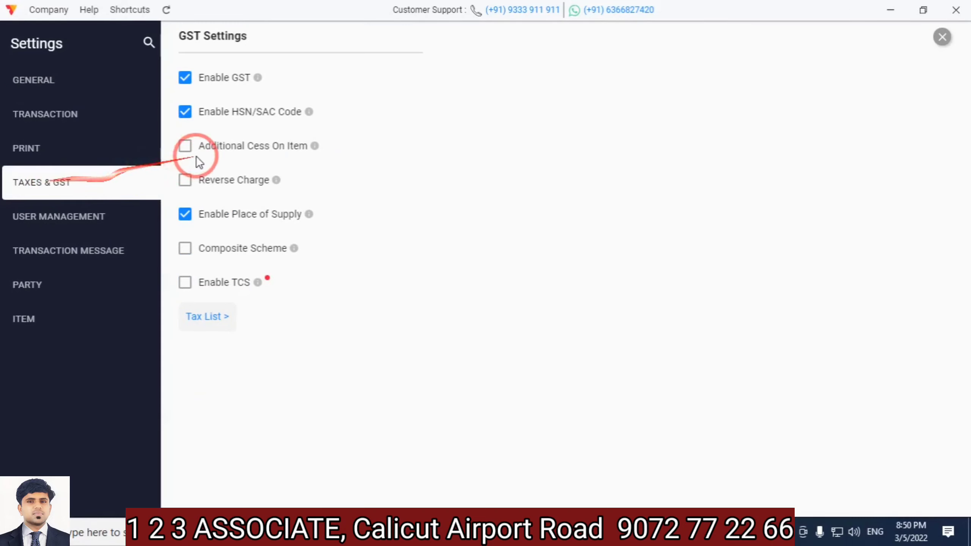
pyautogui.click(185, 283)
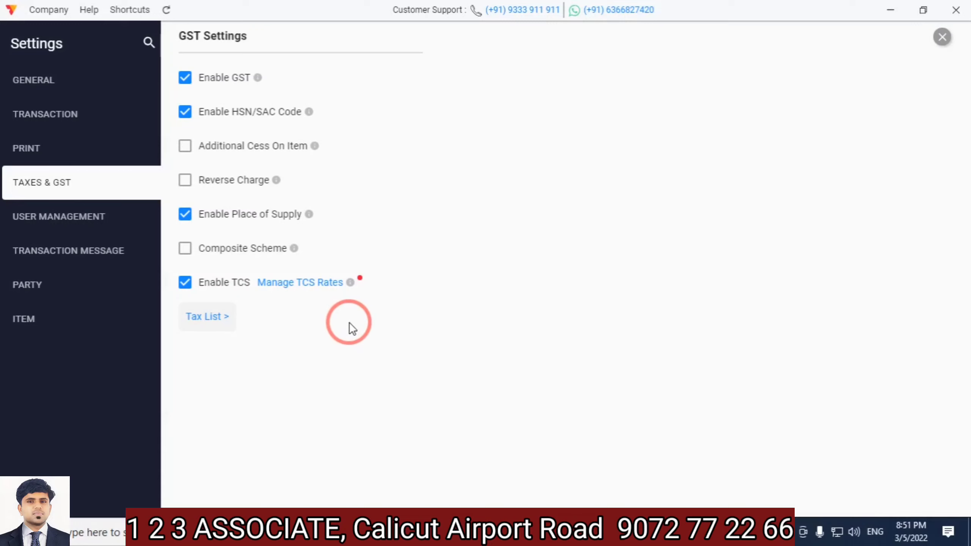
# Step: Start a new TCS tax rate for 206C(1H) - Sale of goods and set its rate to 0.5%
pyautogui.click(308, 286)
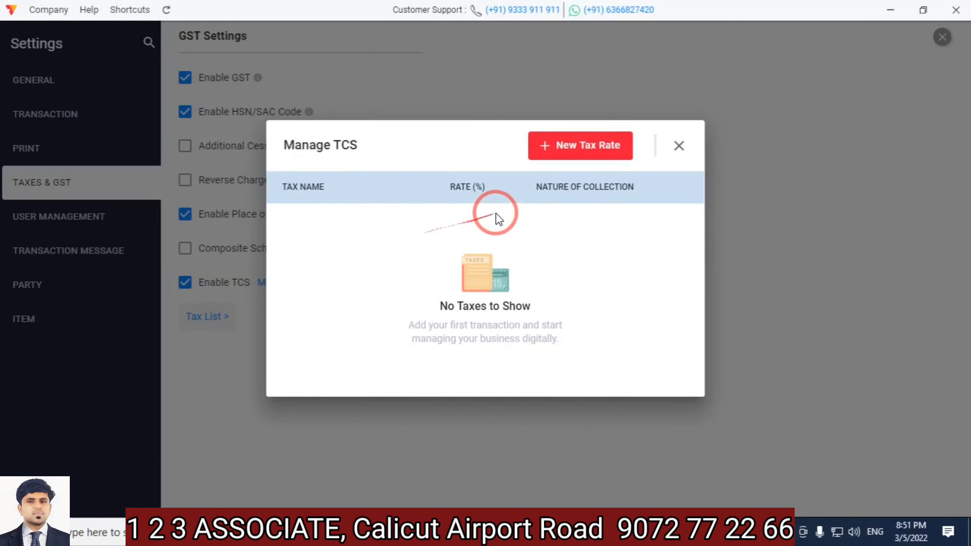
pyautogui.click(578, 147)
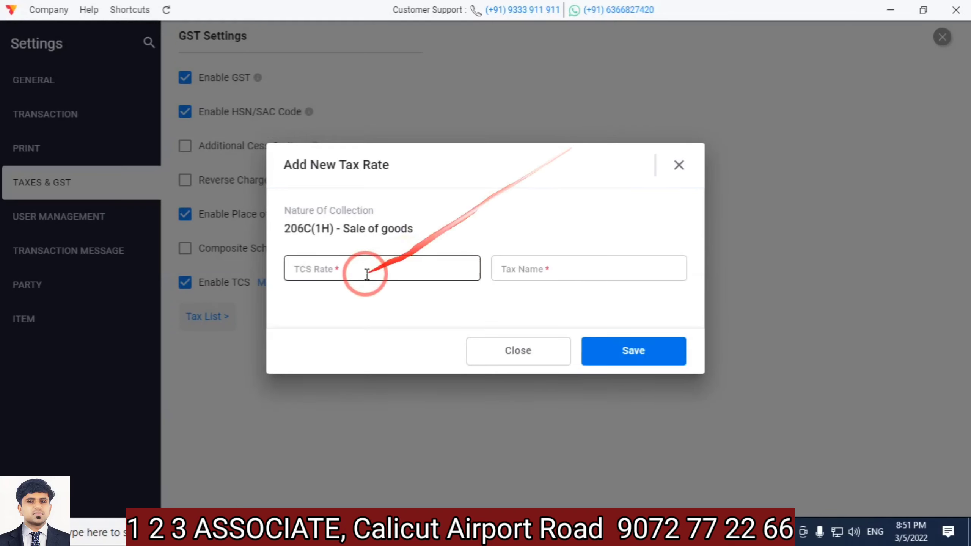
pyautogui.click(306, 268)
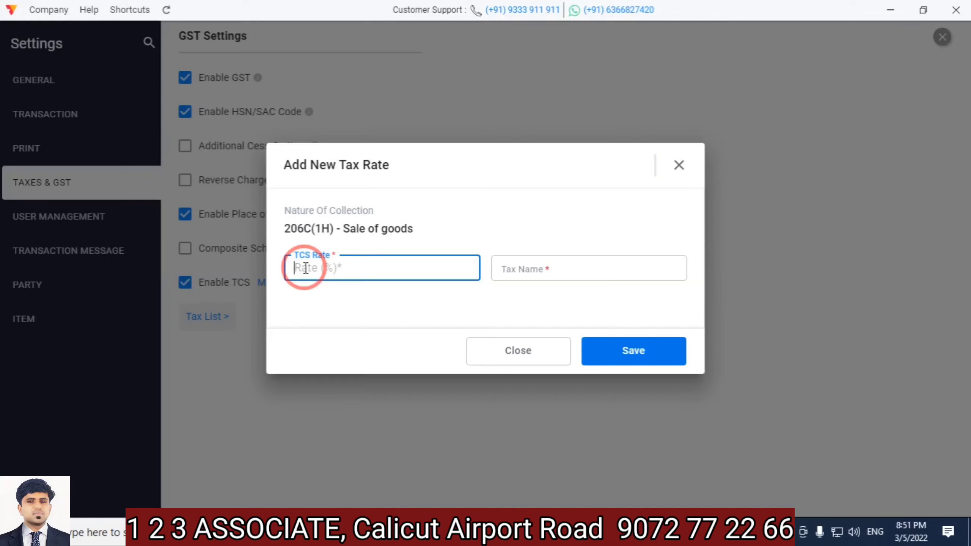
pyautogui.write('0.')
pyautogui.write('075')
pyautogui.press('BackSpace')
pyautogui.press('BackSpace')
pyautogui.press('BackSpace')
pyautogui.press('BackSpace')
pyautogui.press('BackSpace')
pyautogui.write('0.5')
# Step: Name the new tax rate TCS, save it and leave the settings
pyautogui.click(518, 267)
pyautogui.write('TCS')
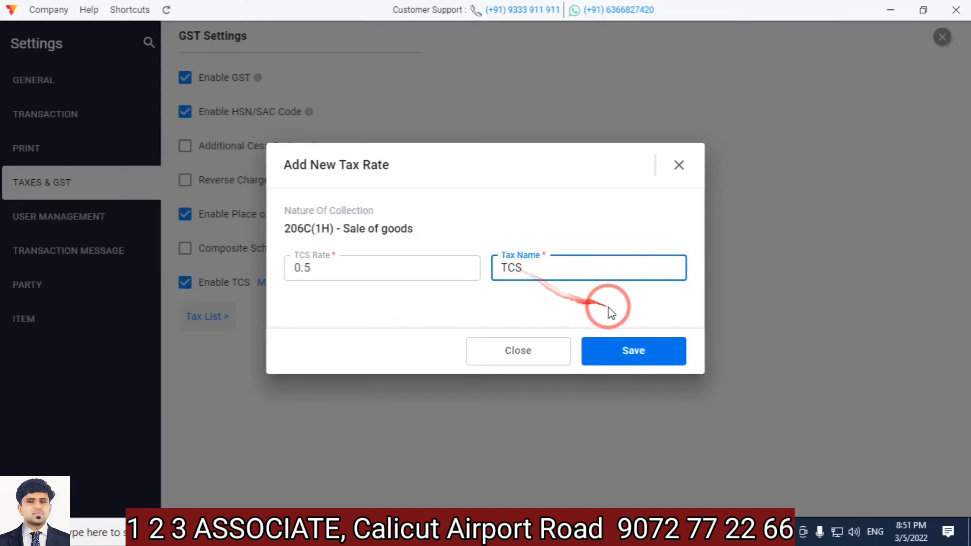
pyautogui.click(633, 355)
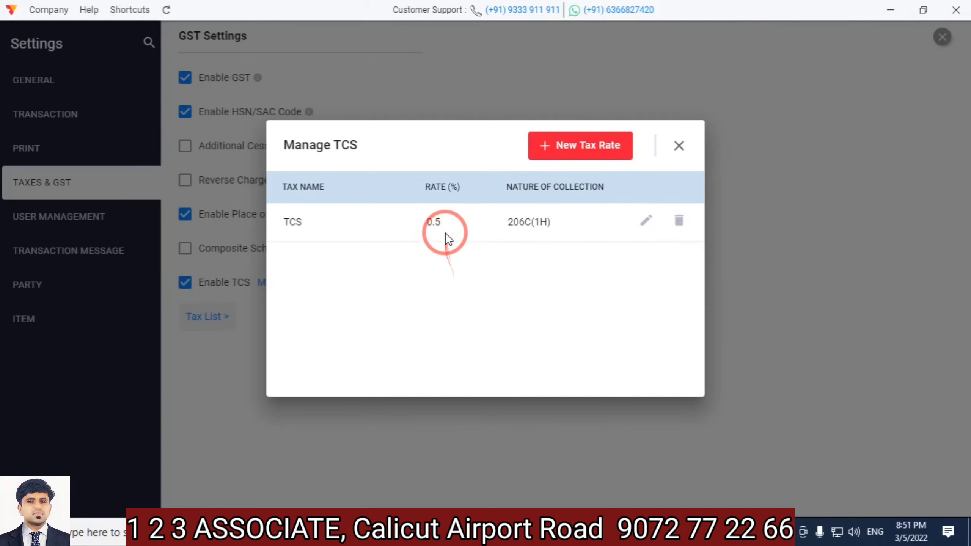
pyautogui.click(679, 146)
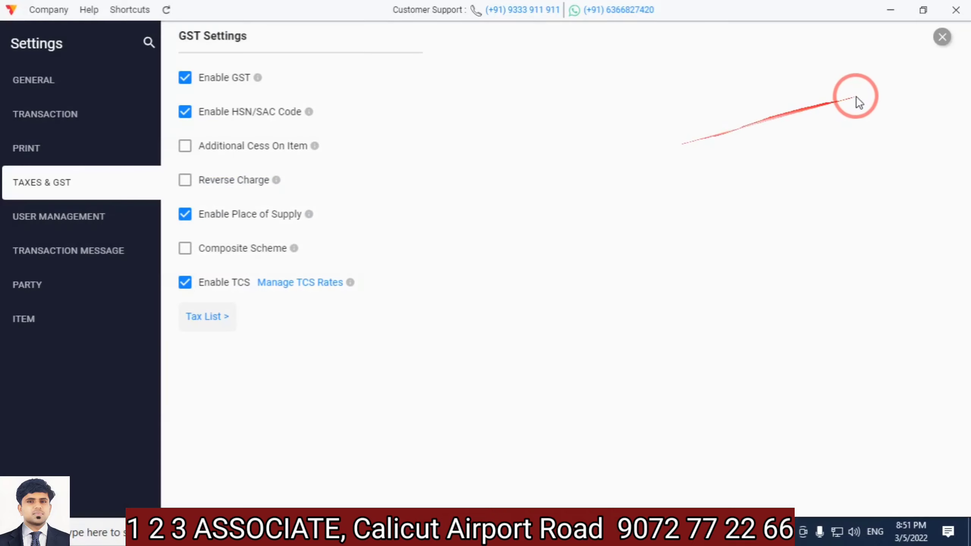
pyautogui.click(942, 37)
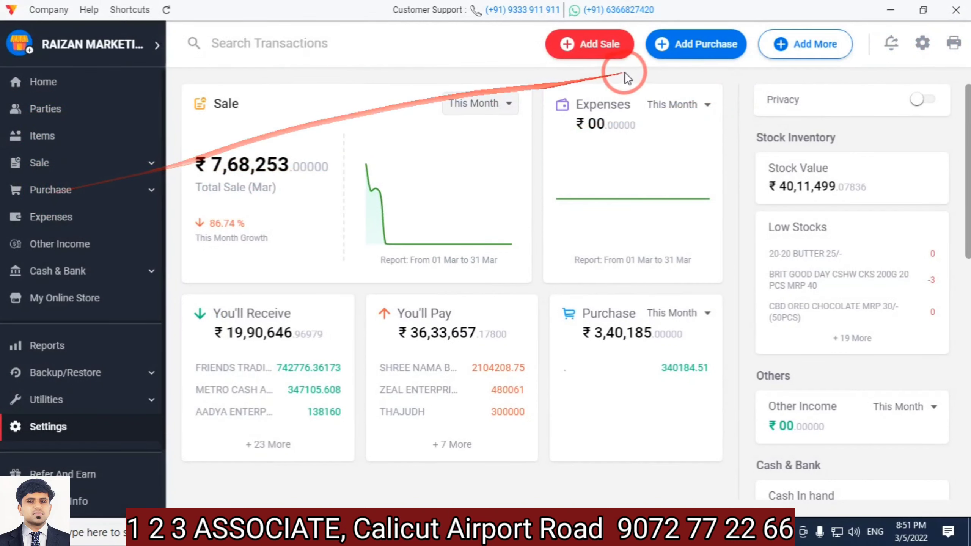
# Step: Create a new purchase bill and check which TCS rates it offers
pyautogui.click(690, 52)
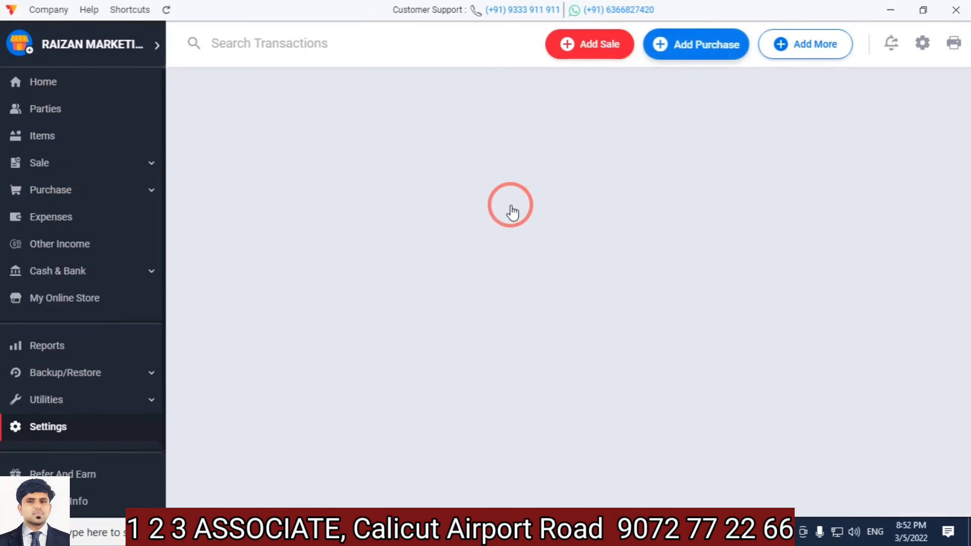
pyautogui.click(690, 49)
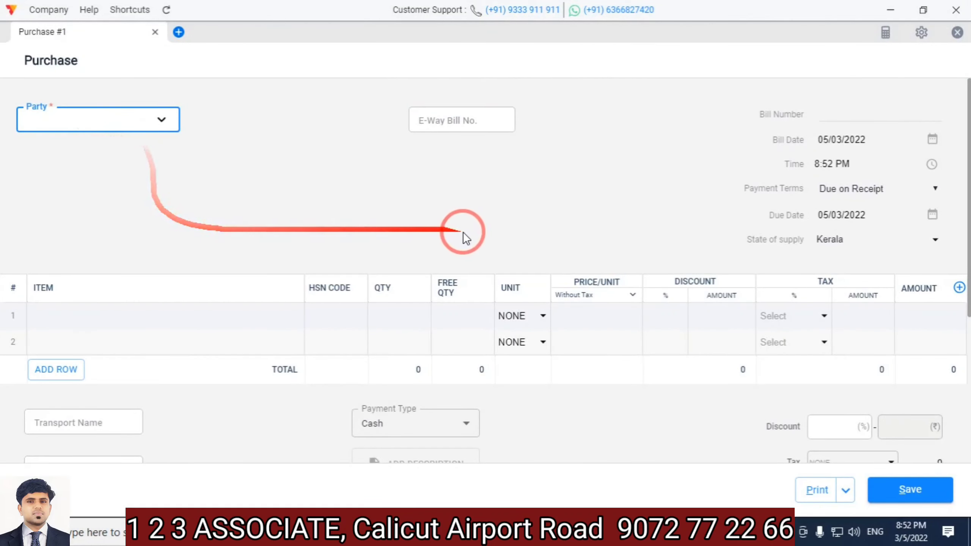
pyautogui.scroll(-1, 712, 214)
pyautogui.scroll(-5, 711, 213)
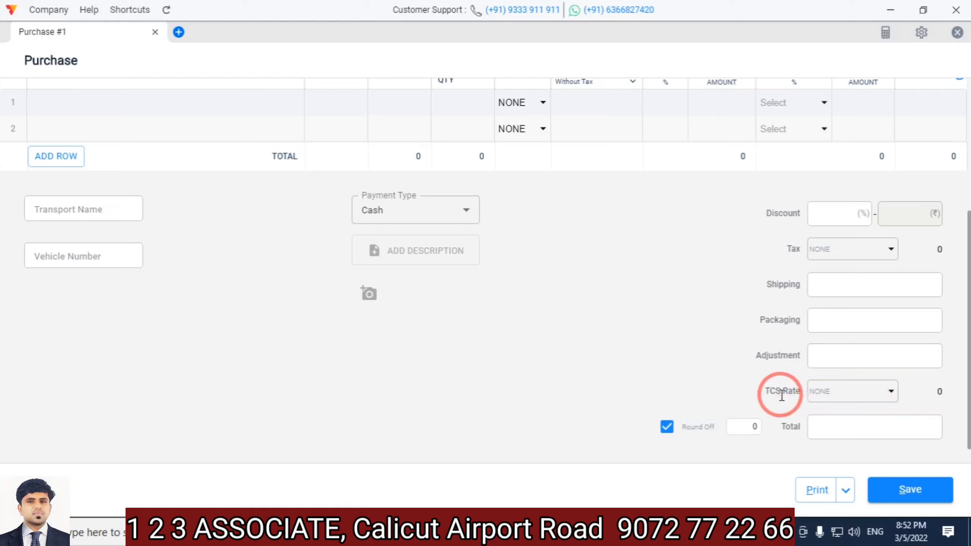
pyautogui.click(890, 392)
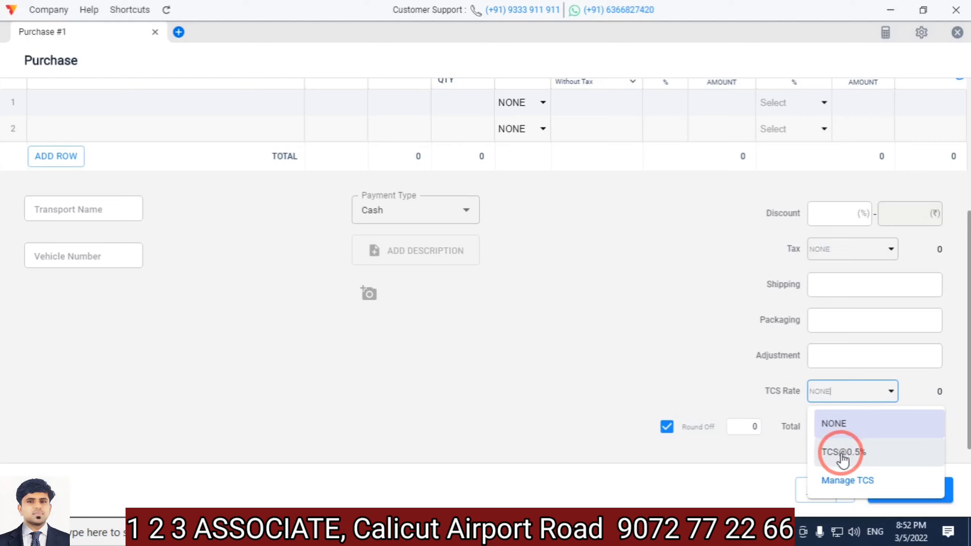
pyautogui.click(669, 338)
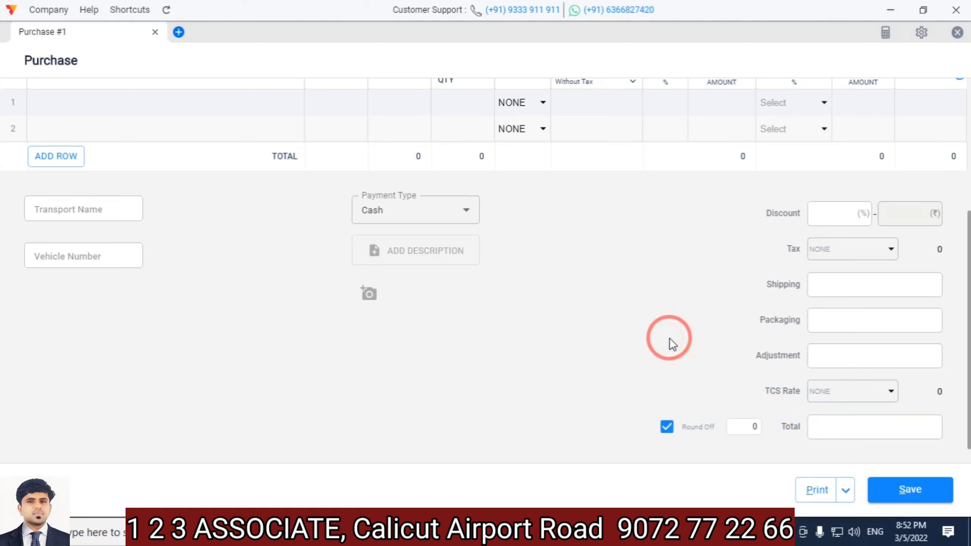
# Step: Choose AADYA ENTERPRICES as the purchase party and add the item 20-20 BUTTER 25/- in the first row
pyautogui.scroll(3, 598, 310)
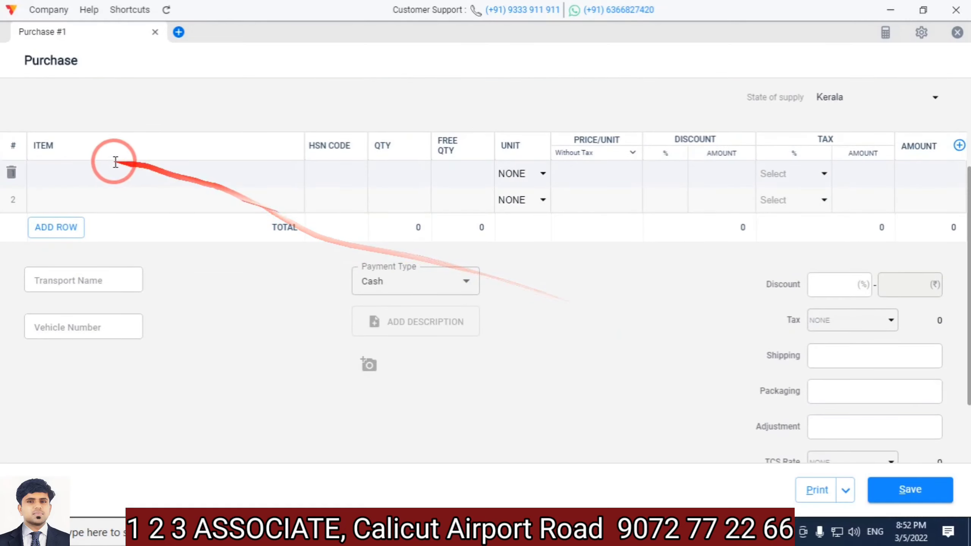
pyautogui.scroll(4, 103, 162)
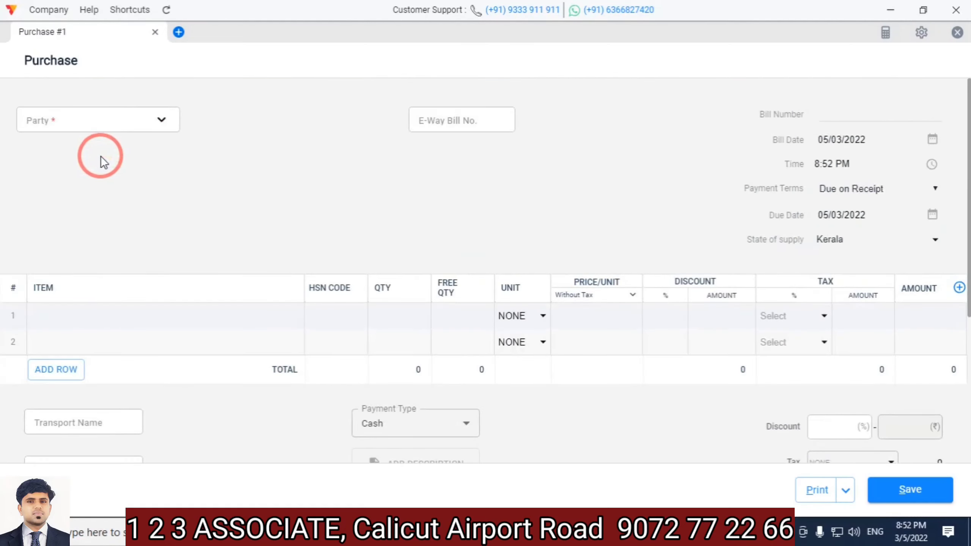
pyautogui.click(87, 122)
pyautogui.click(57, 163)
pyautogui.click(61, 310)
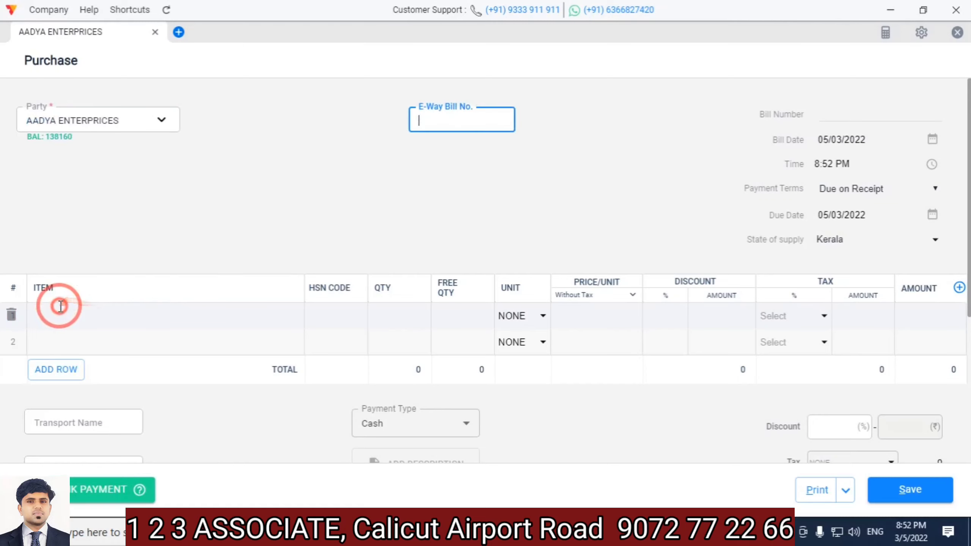
pyautogui.click(102, 395)
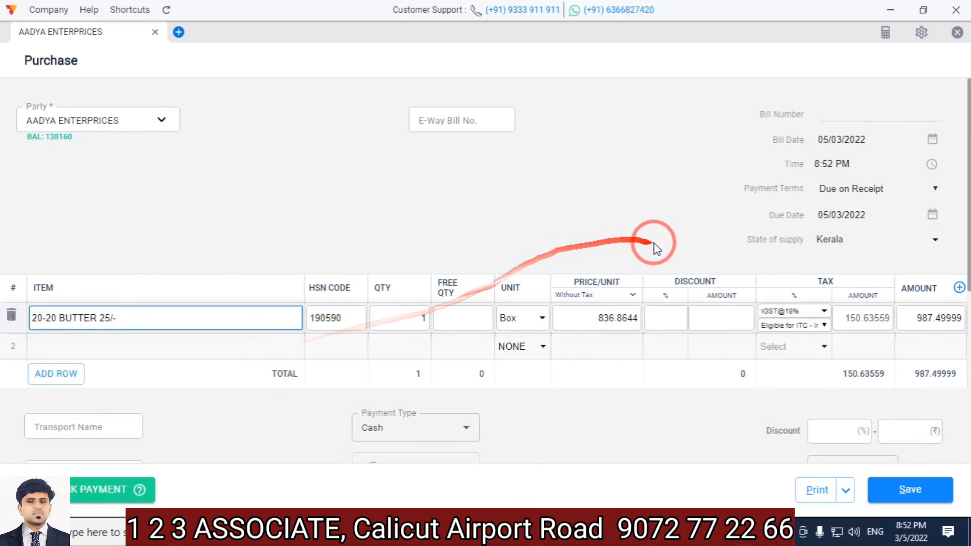
pyautogui.scroll(-3, 757, 302)
pyautogui.scroll(-5, 757, 302)
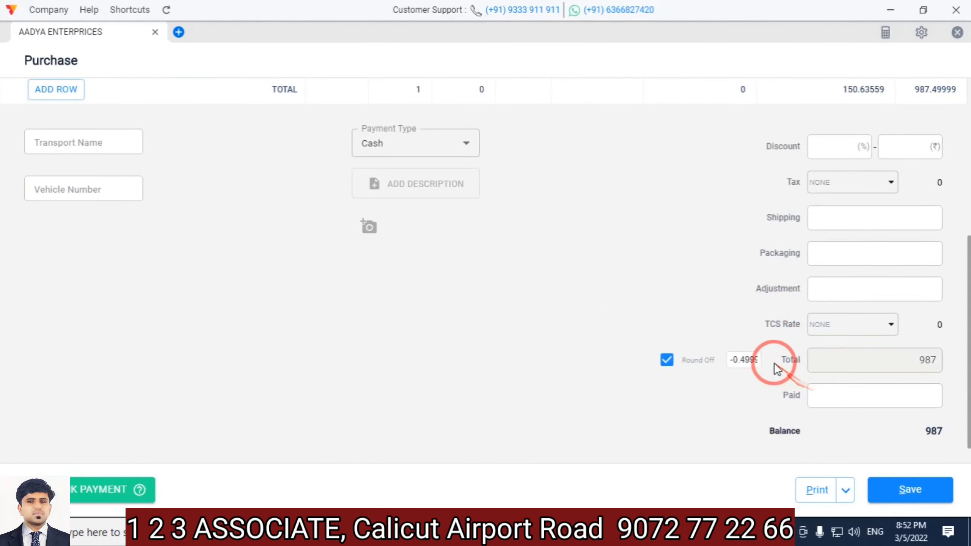
pyautogui.click(891, 324)
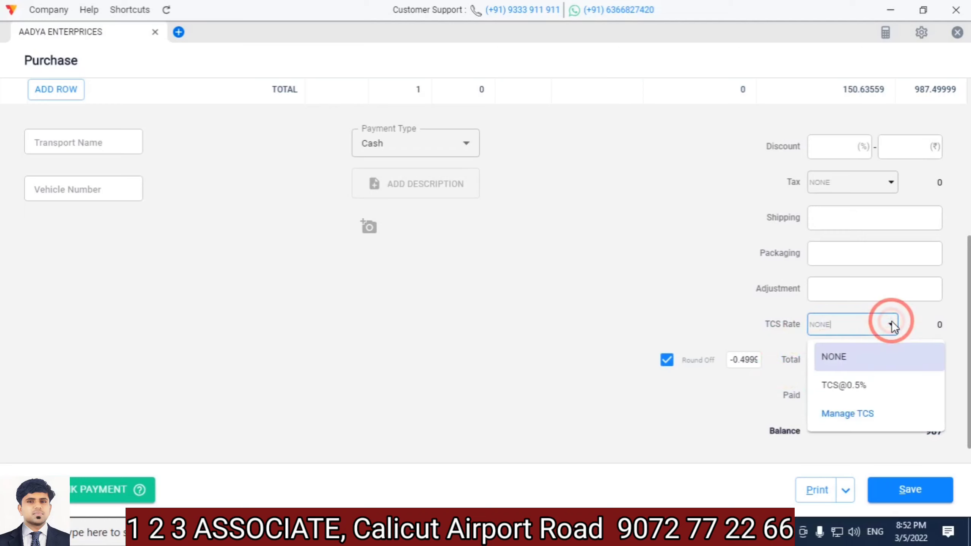
pyautogui.click(860, 385)
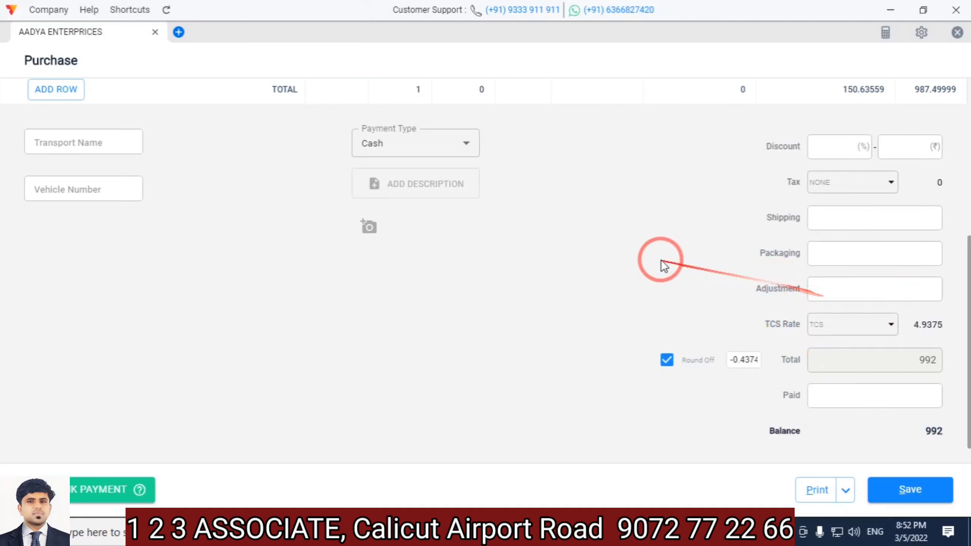
pyautogui.scroll(1, 654, 261)
pyautogui.scroll(1, 654, 259)
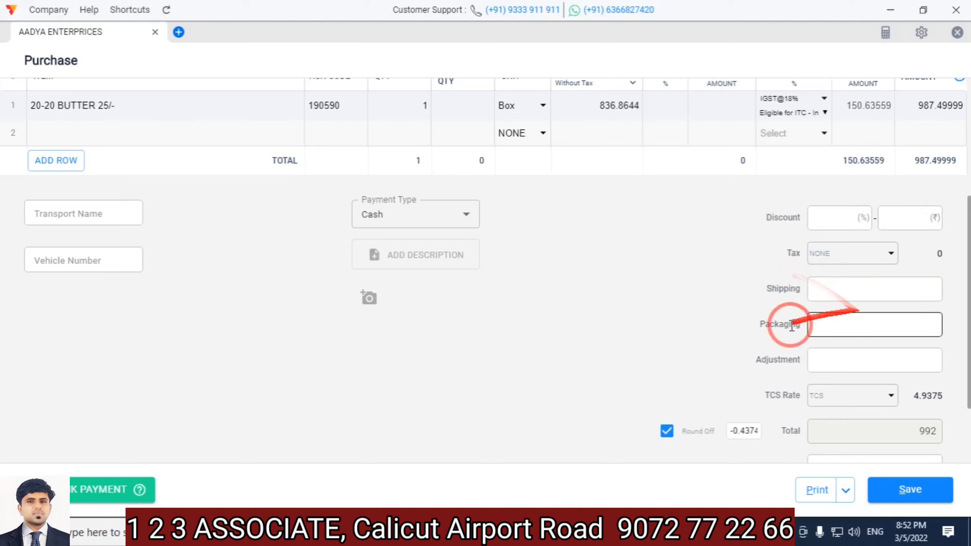
pyautogui.scroll(-2, 594, 294)
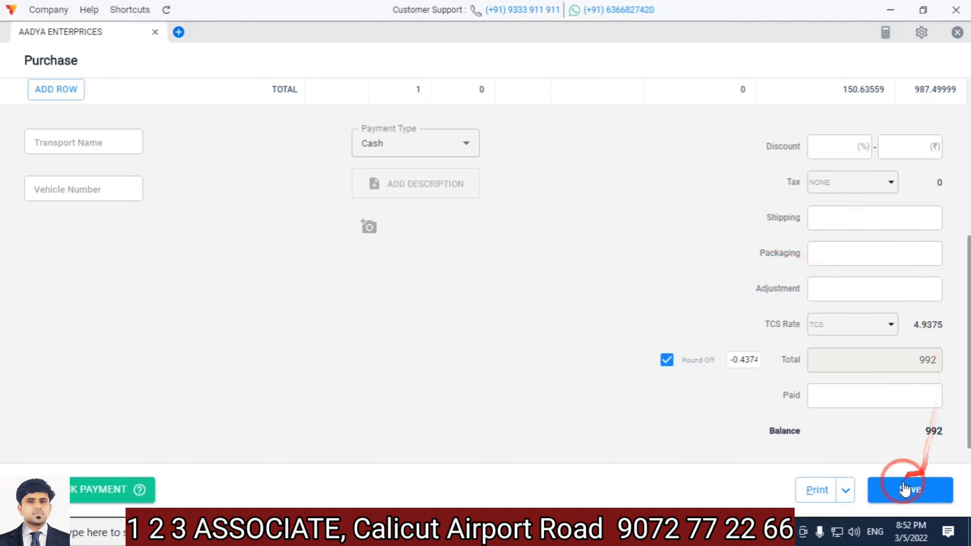
pyautogui.click(904, 494)
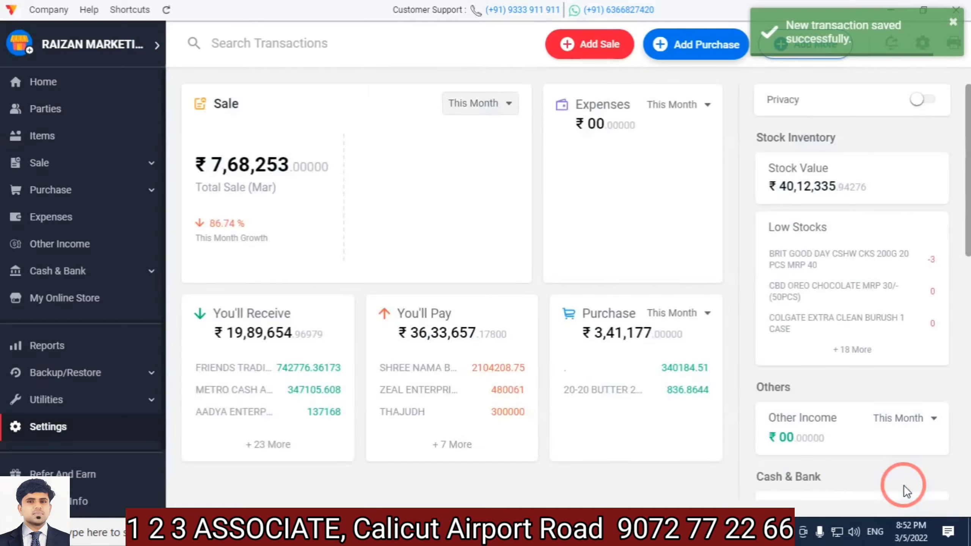
# Step: Review the purchase entry in the TCS Receivable report and open the Form No. 27EQ report
pyautogui.click(48, 346)
pyautogui.scroll(-12, 243, 251)
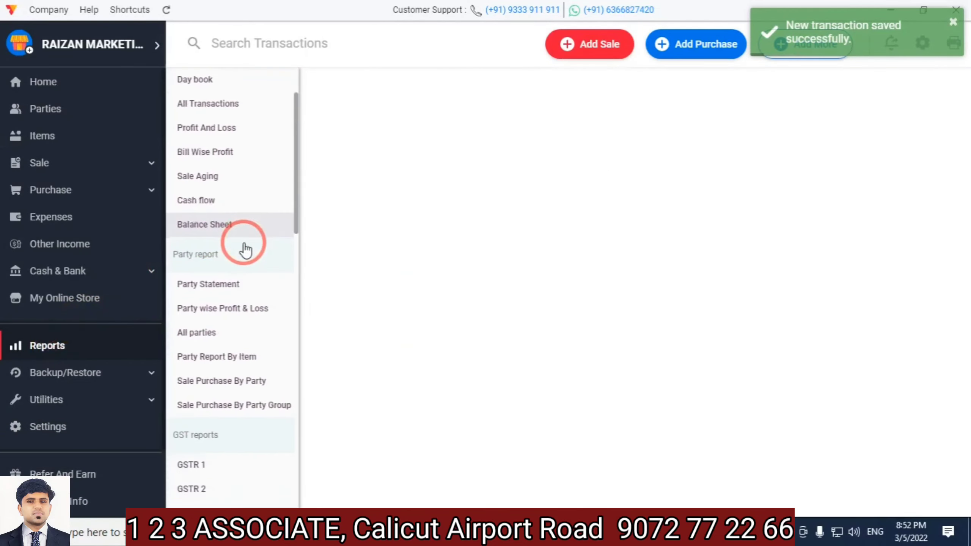
pyautogui.scroll(-6, 244, 251)
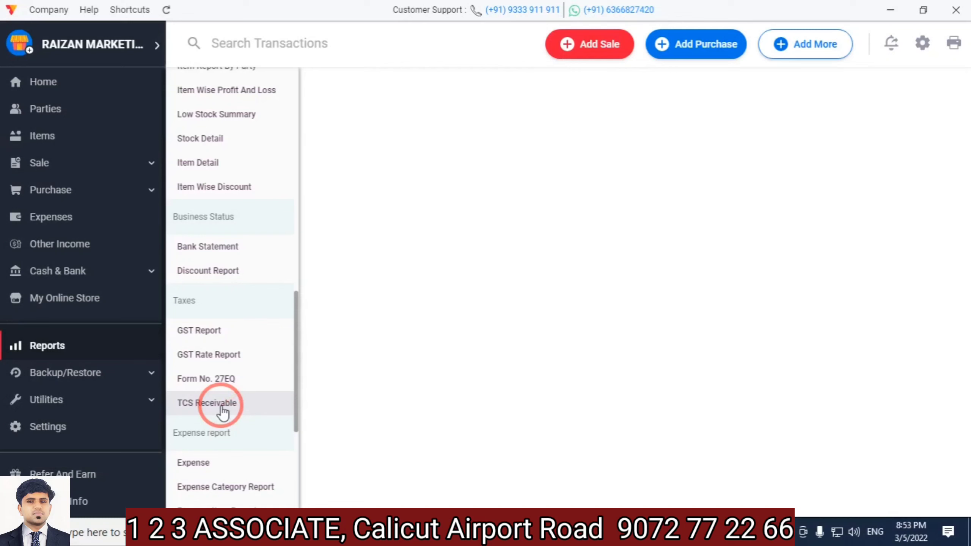
pyautogui.click(223, 408)
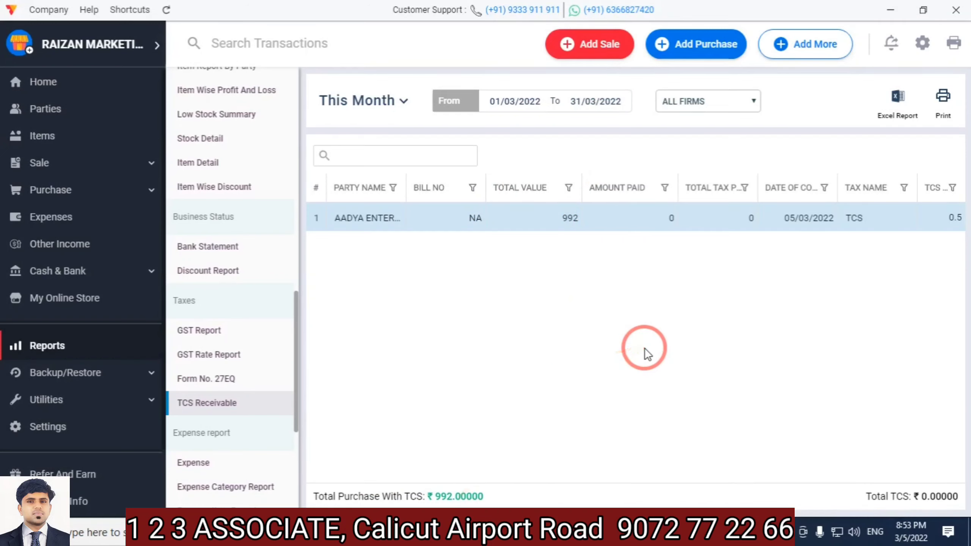
pyautogui.moveTo(645, 348)
pyautogui.mouseDown()
pyautogui.moveTo(657, 403)
pyautogui.moveTo(575, 328)
pyautogui.moveTo(816, 217)
pyautogui.mouseUp()
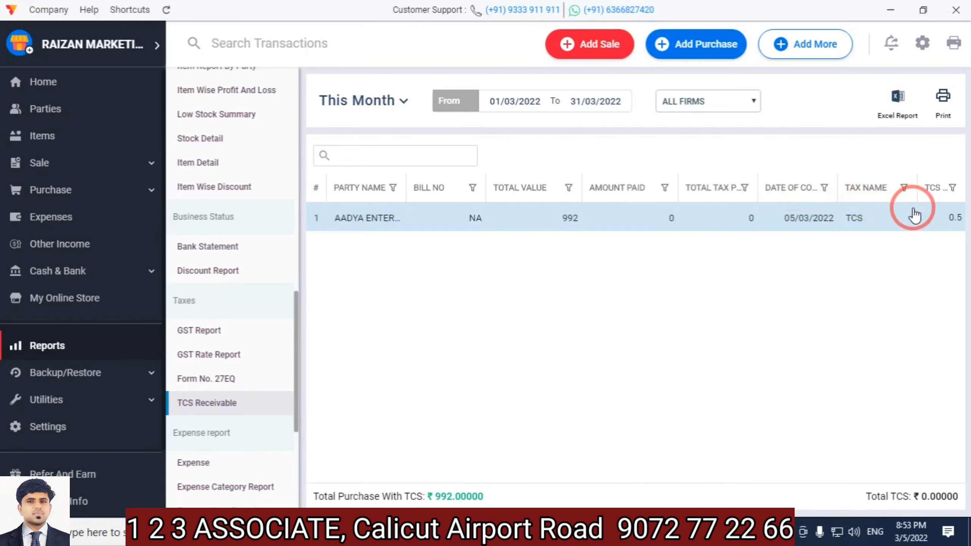
pyautogui.moveTo(957, 227)
pyautogui.mouseDown()
pyautogui.moveTo(808, 284)
pyautogui.moveTo(506, 120)
pyautogui.mouseUp()
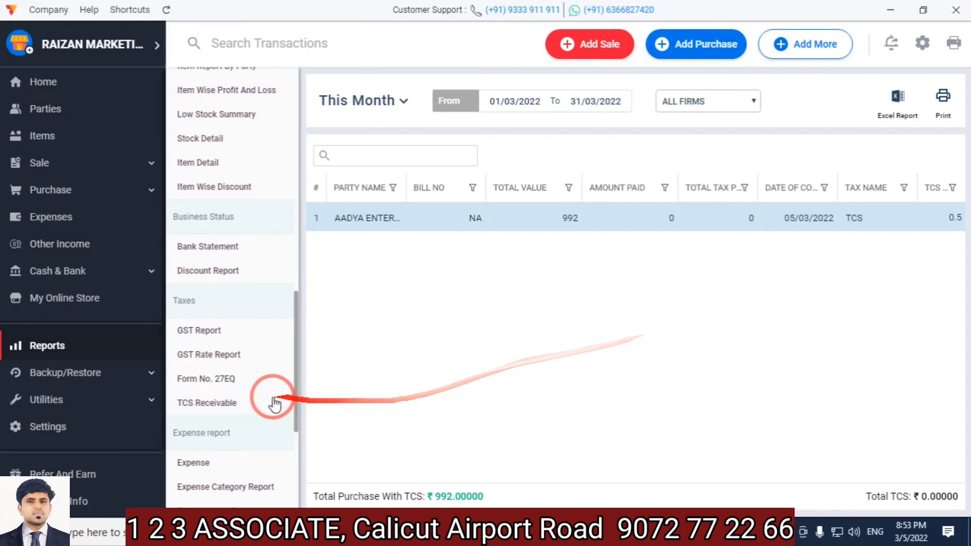
pyautogui.click(212, 381)
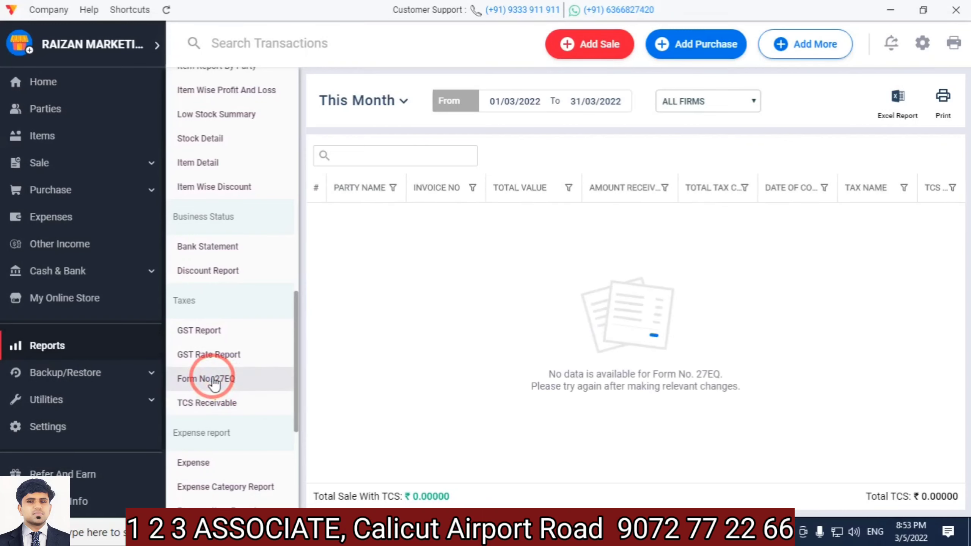